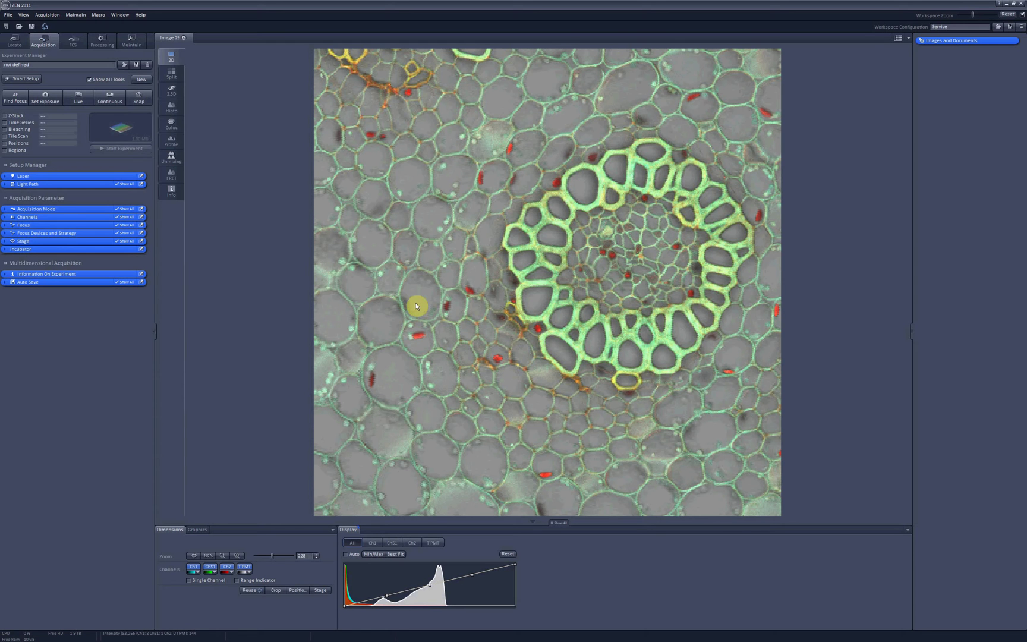
Enable Tile Scan, float its settings window, and set the tile overlap to 15%.
click(5, 136)
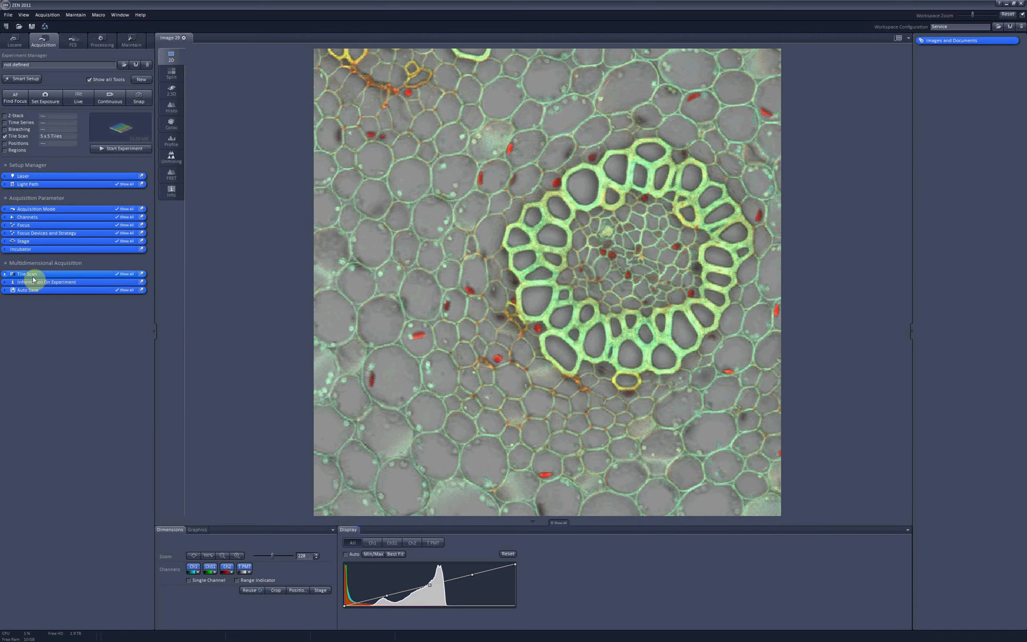
click(4, 274)
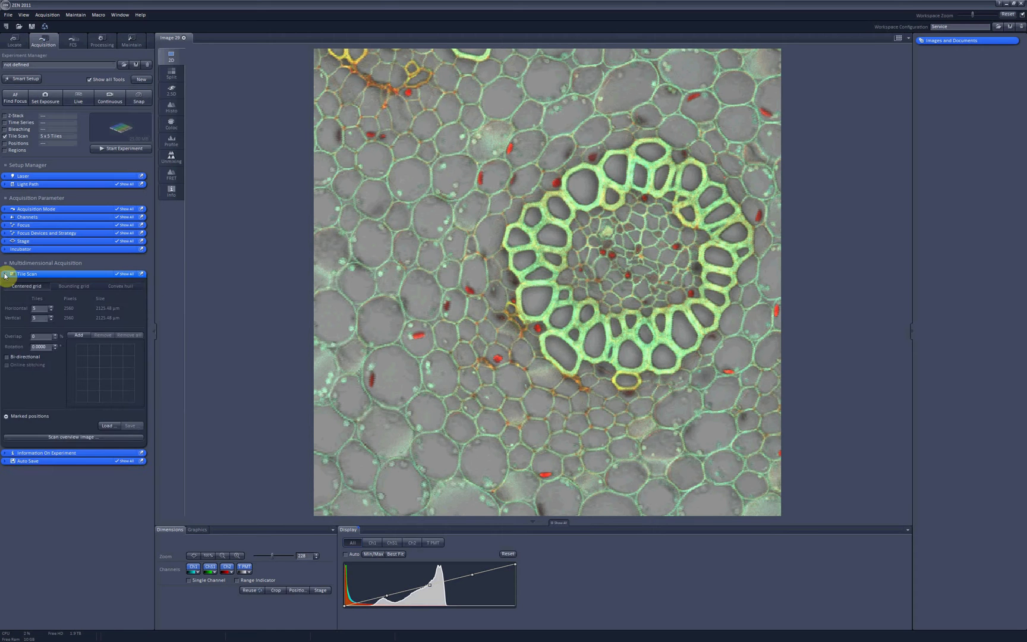
drag(5, 275, 166, 245)
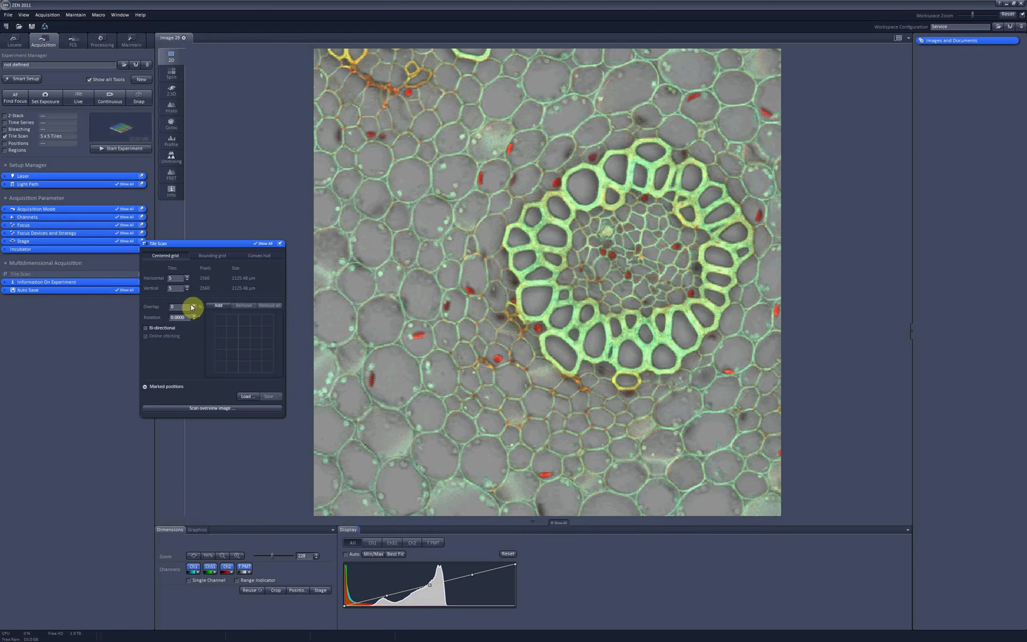
text(15)
key(Return)
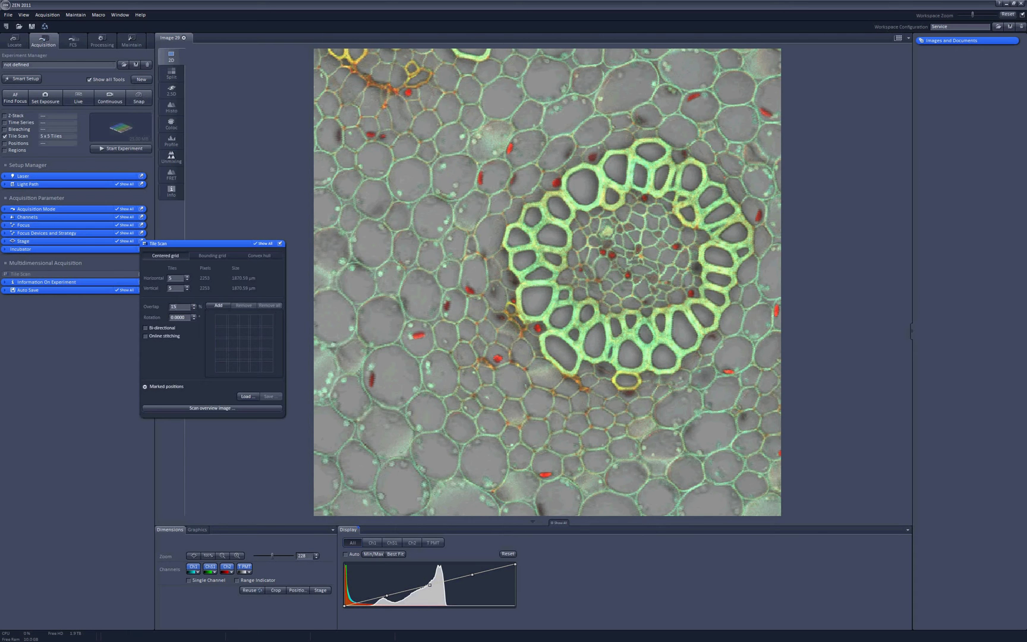
Turn on bi-directional scanning and set the centered grid to 3 x 3 tiles.
click(145, 328)
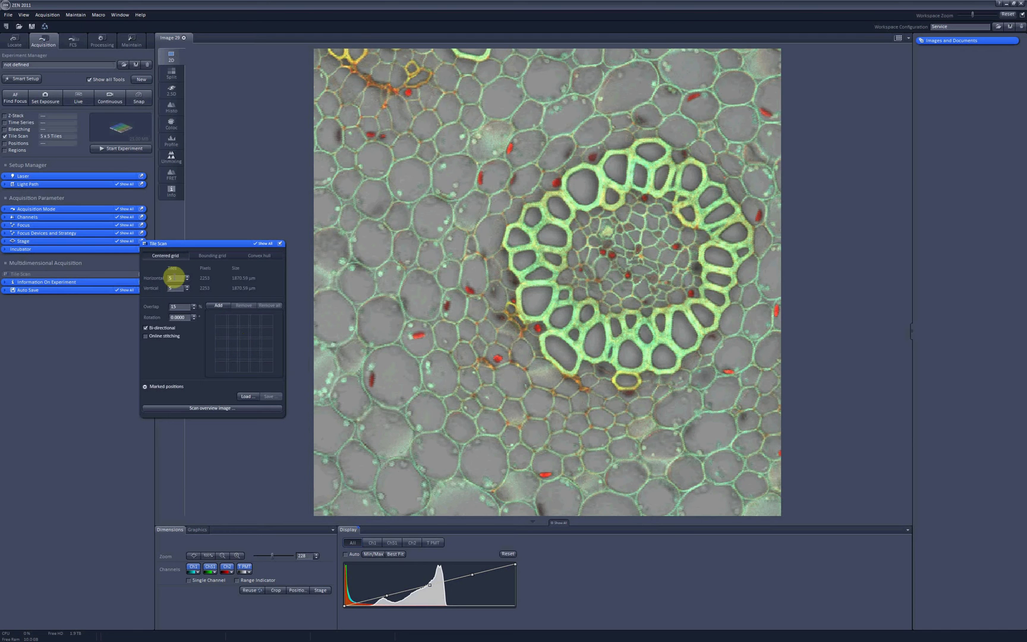
text(3)
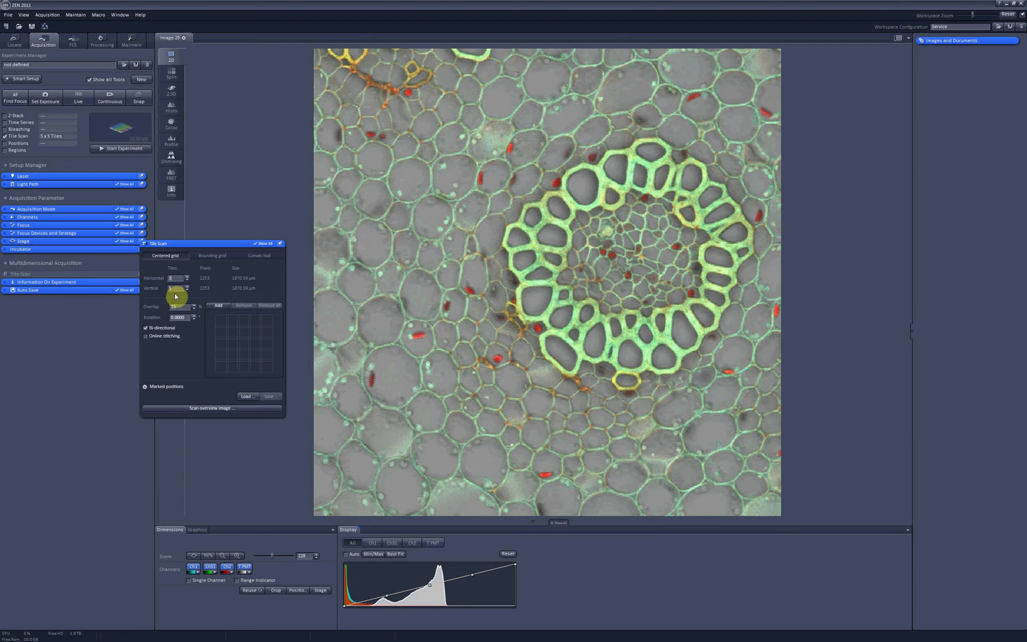
key(Tab)
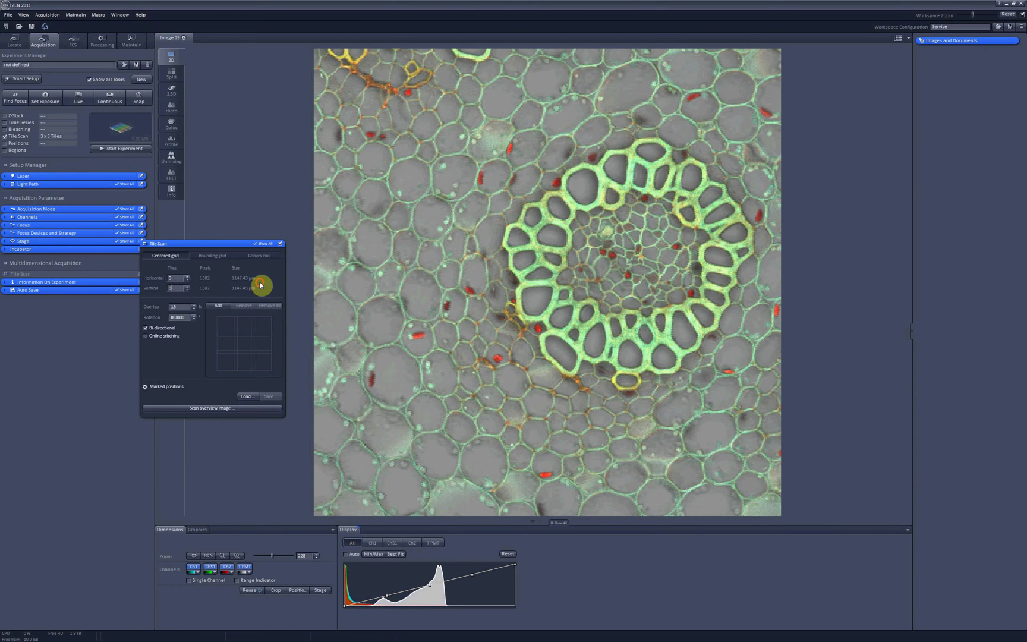
Start the experiment to acquire the 3 x 3 tile scan.
click(125, 150)
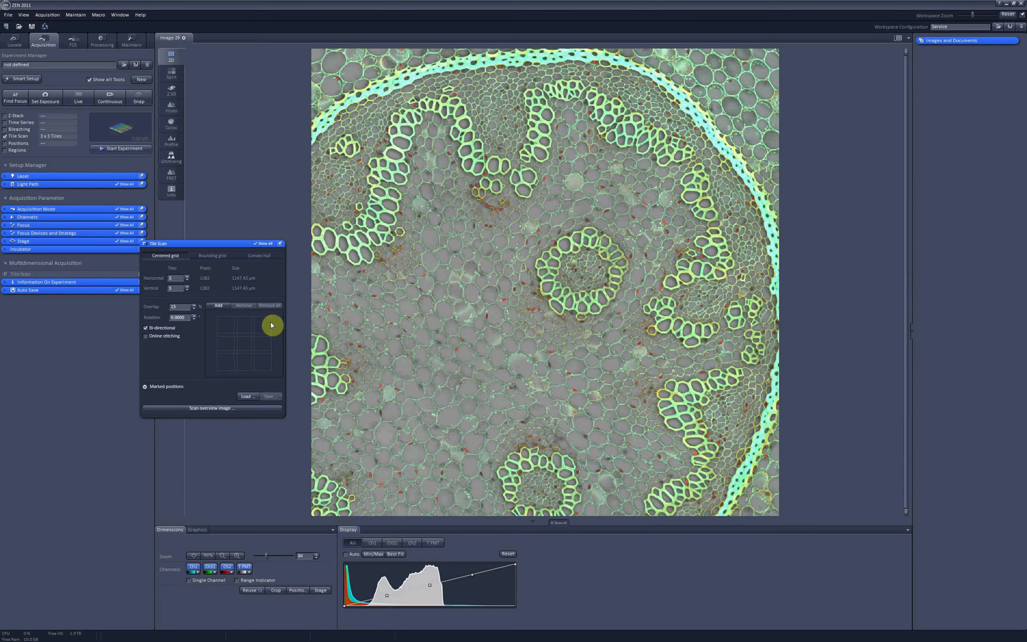
Use a Bounding grid layout and mark four stem-edge positions in live view, giving 8 x 9 tiles.
click(216, 256)
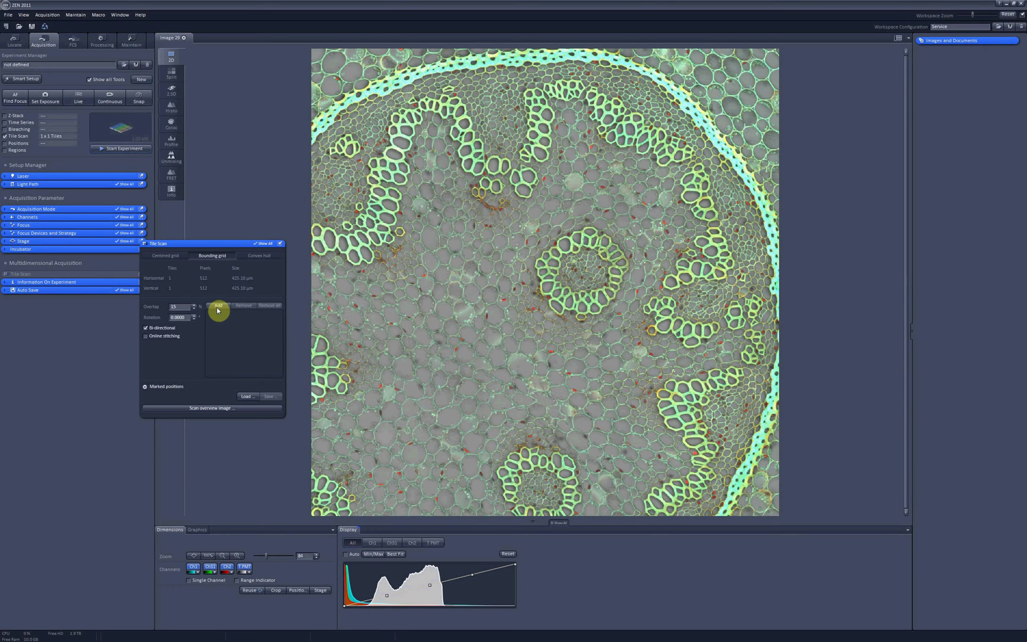
click(80, 101)
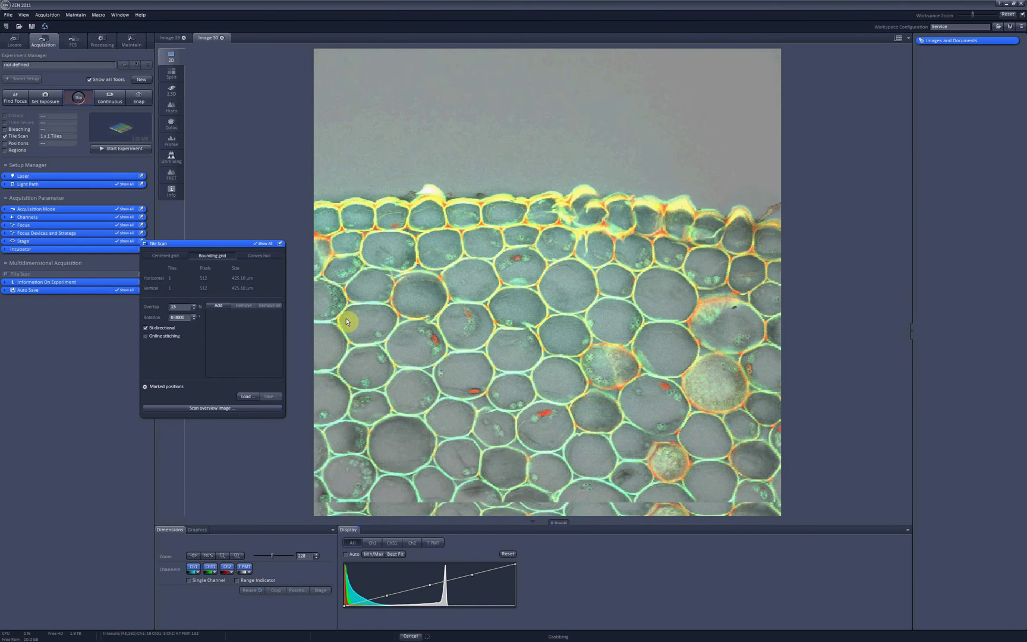
click(226, 309)
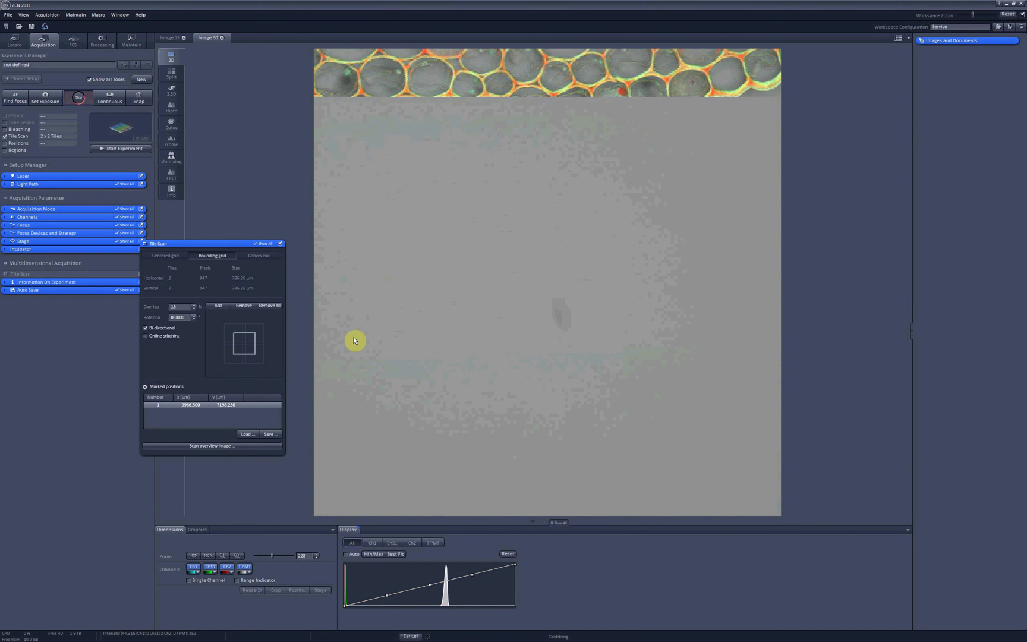
click(218, 305)
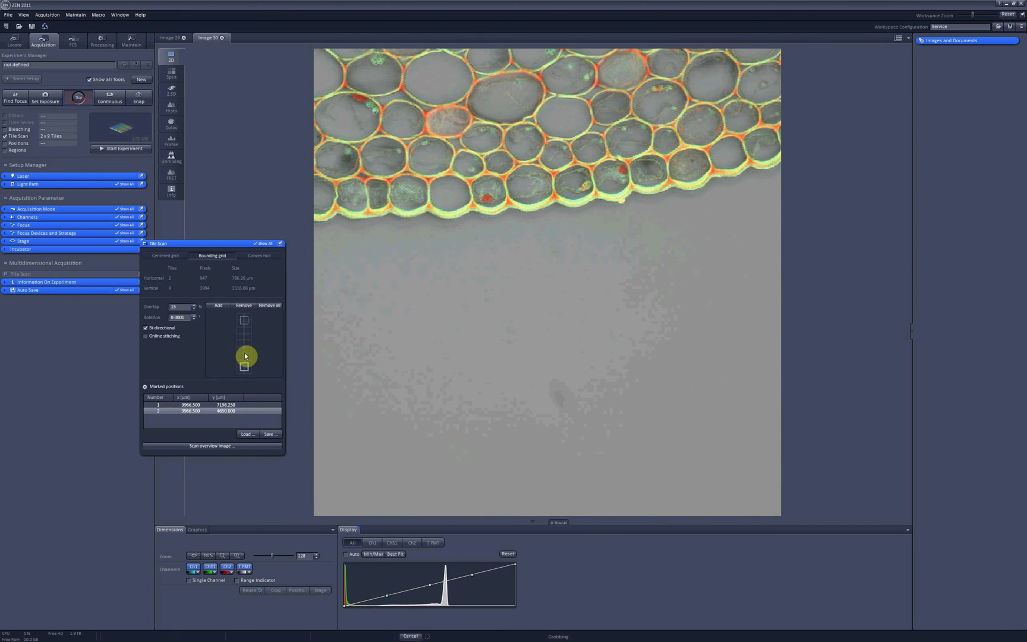
click(247, 327)
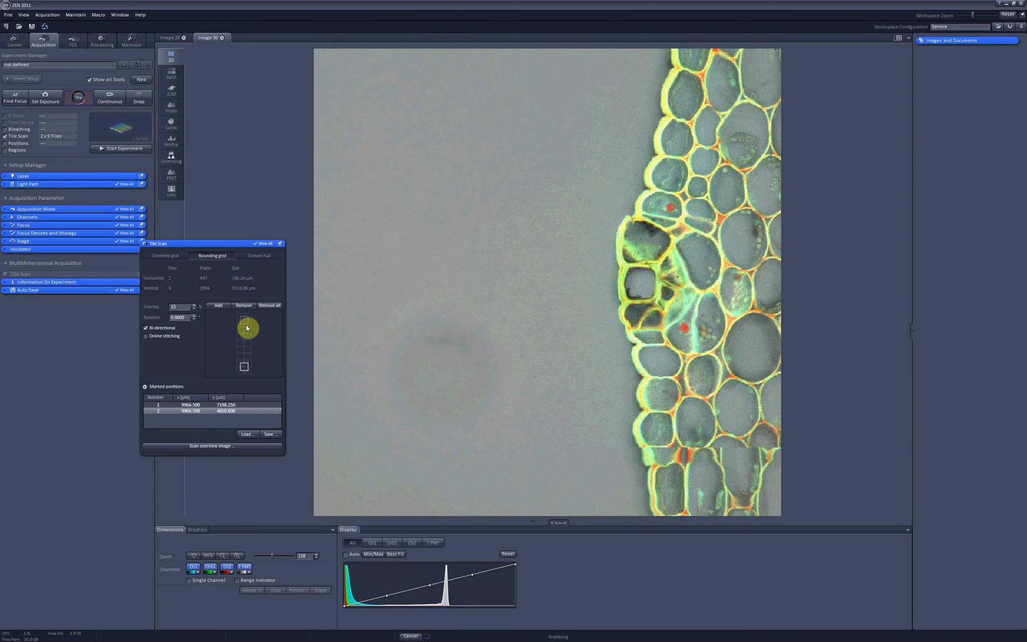
click(219, 306)
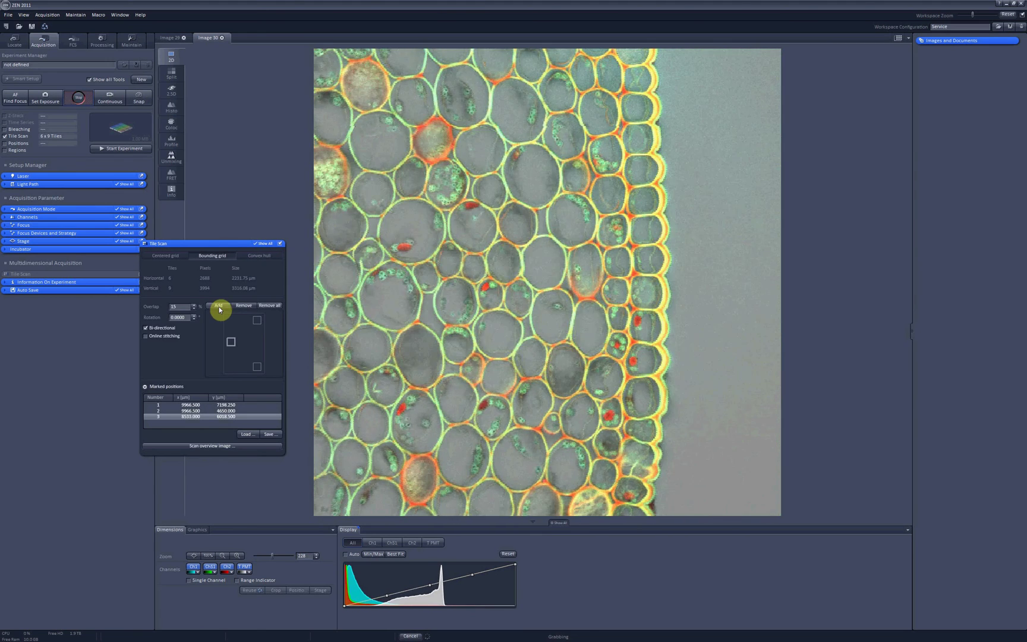
click(218, 306)
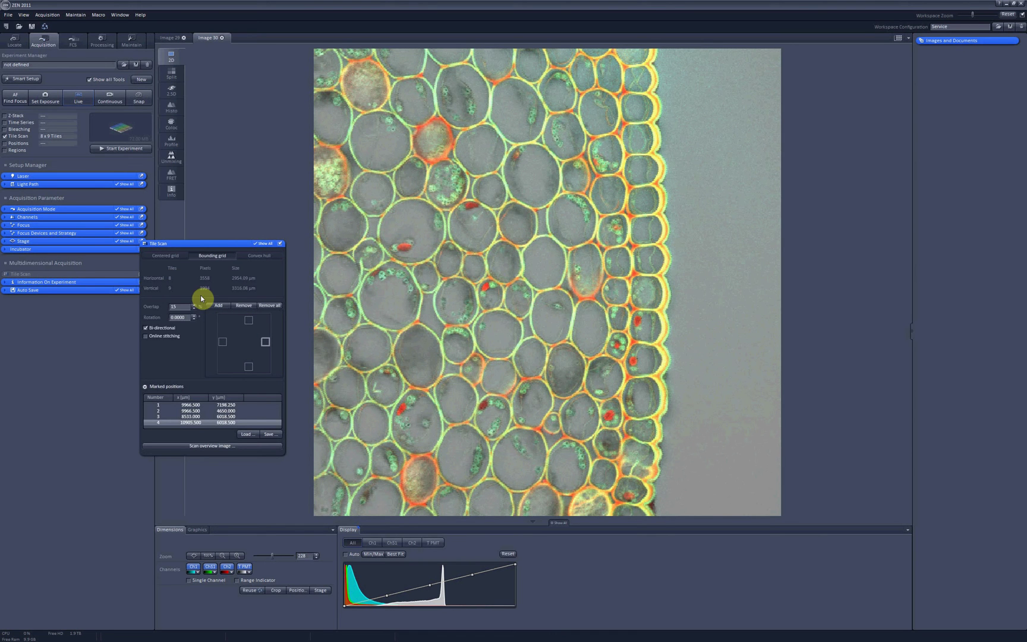
Acquire the 8 x 9 bounding-grid scan and dock the Tile Scan window back into the tool panel.
click(132, 154)
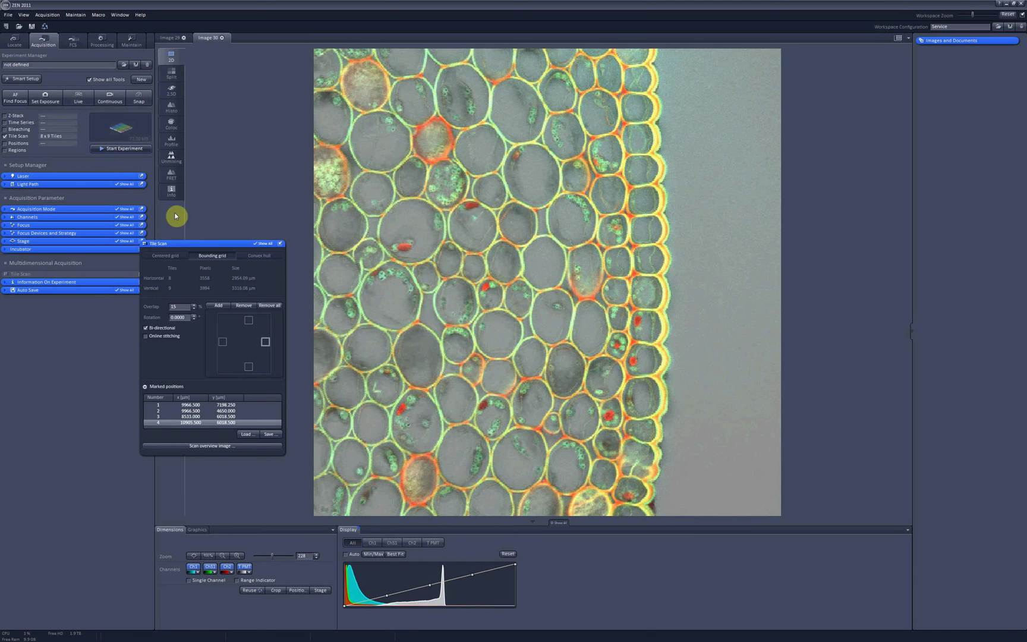
drag(208, 243, 90, 274)
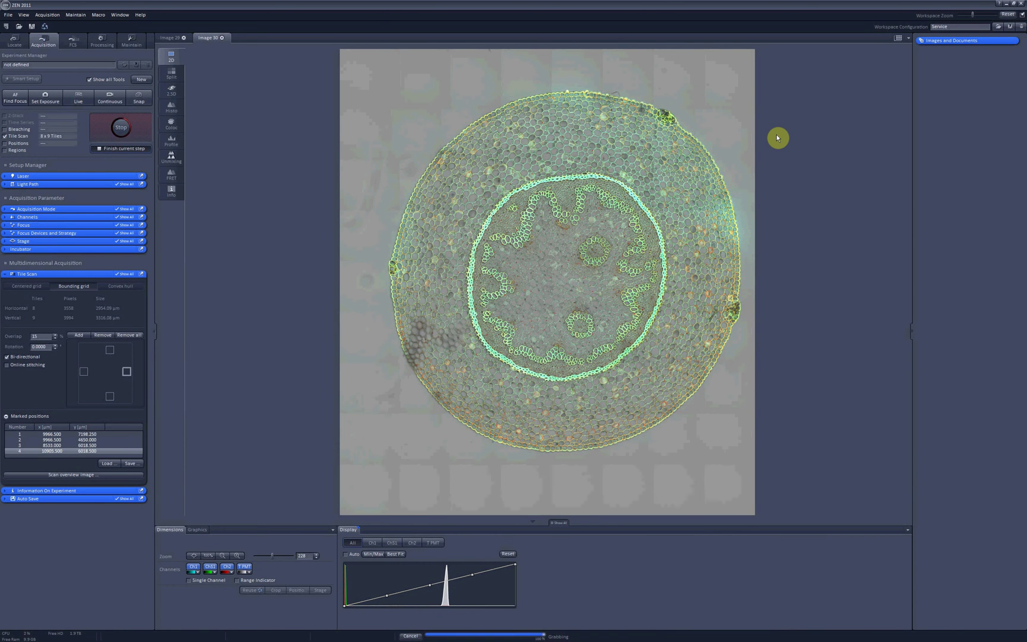
Choose the Convex hull tile layout for the tile scan.
click(124, 289)
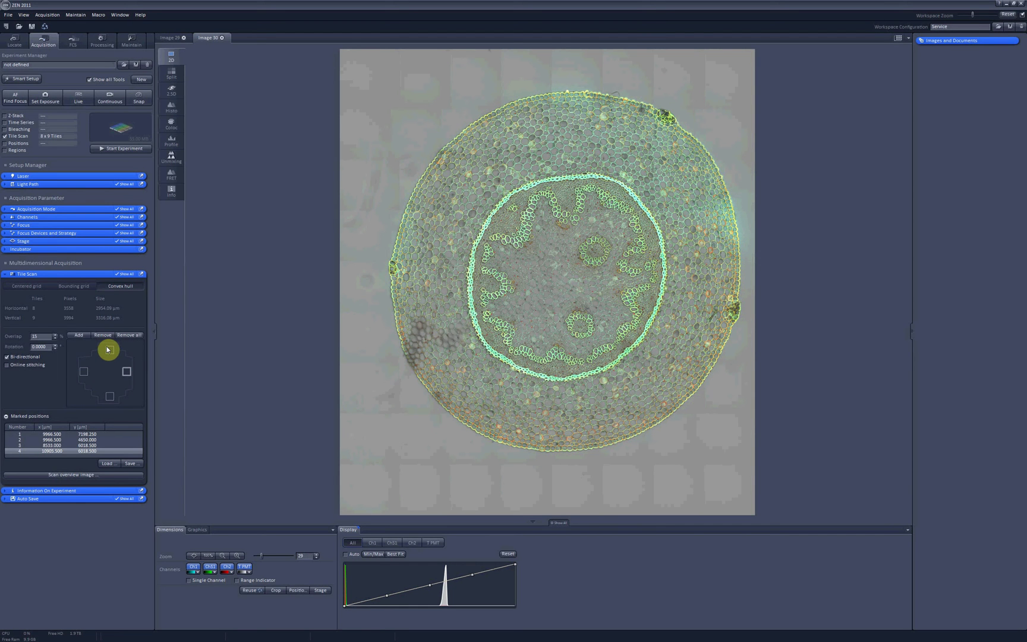
Clear the old positions and, in live view, add seven stem-edge positions for an 8 x 9 convex hull.
click(129, 337)
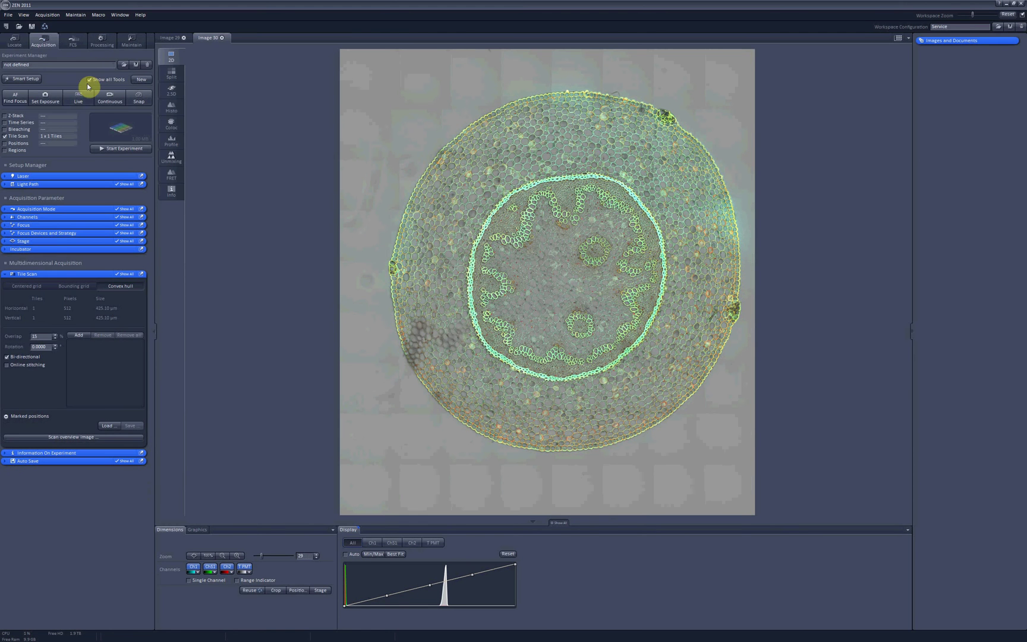
click(84, 101)
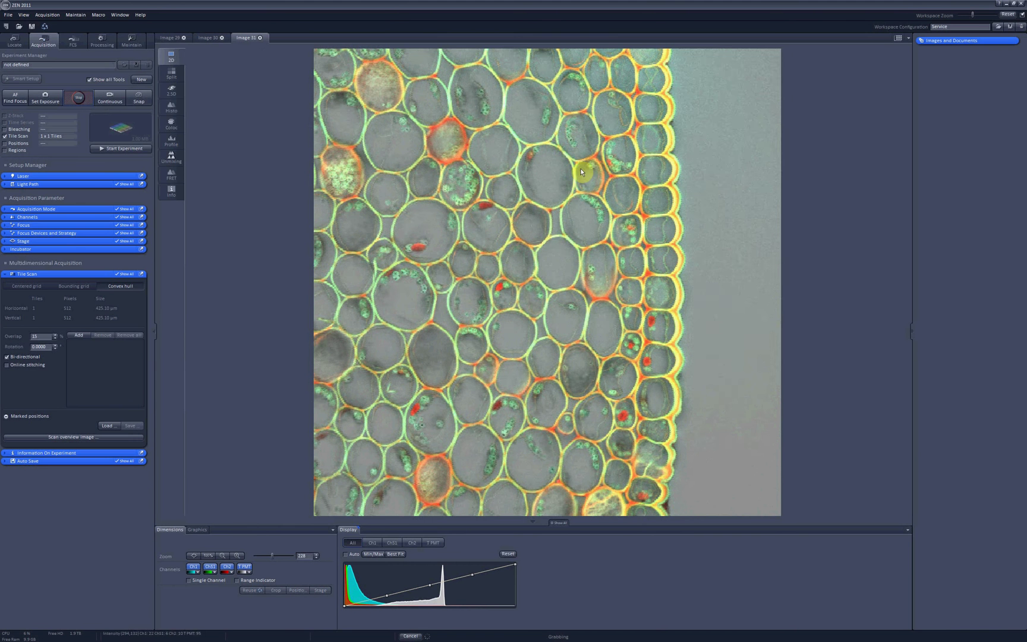
click(77, 336)
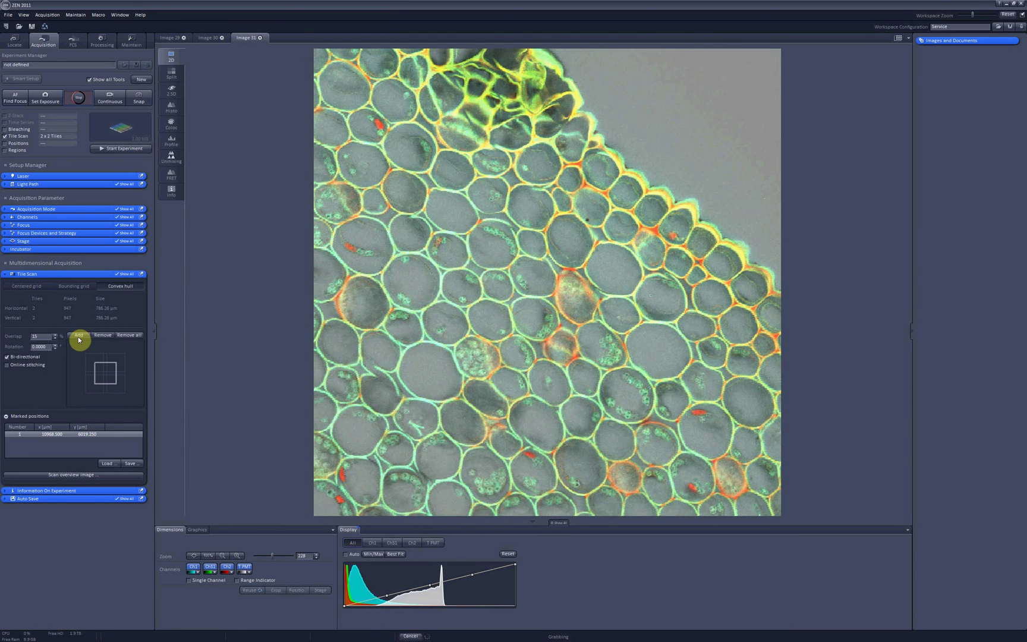
click(78, 336)
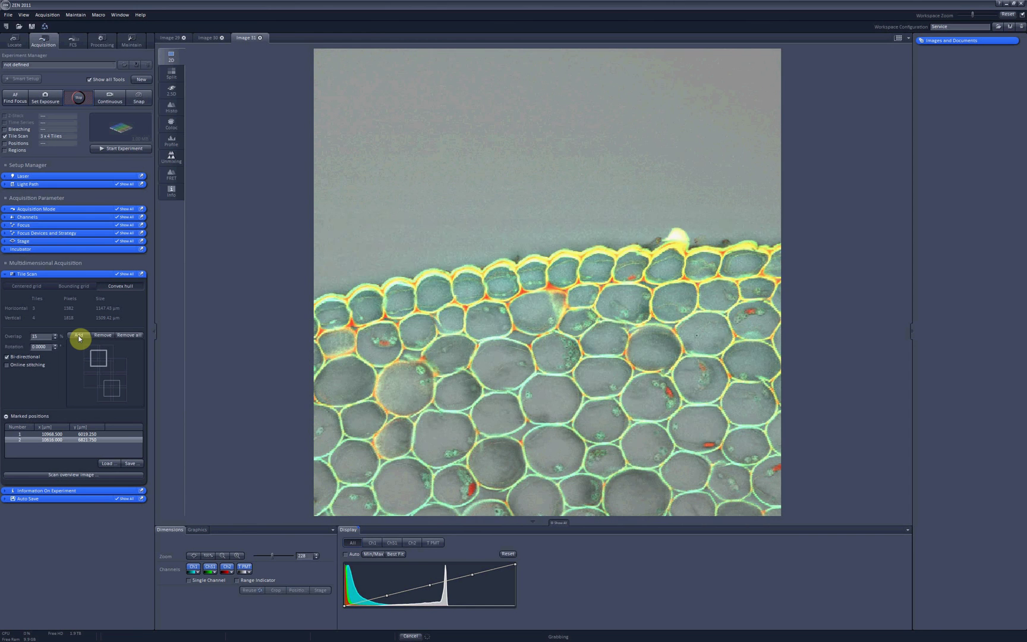
click(79, 336)
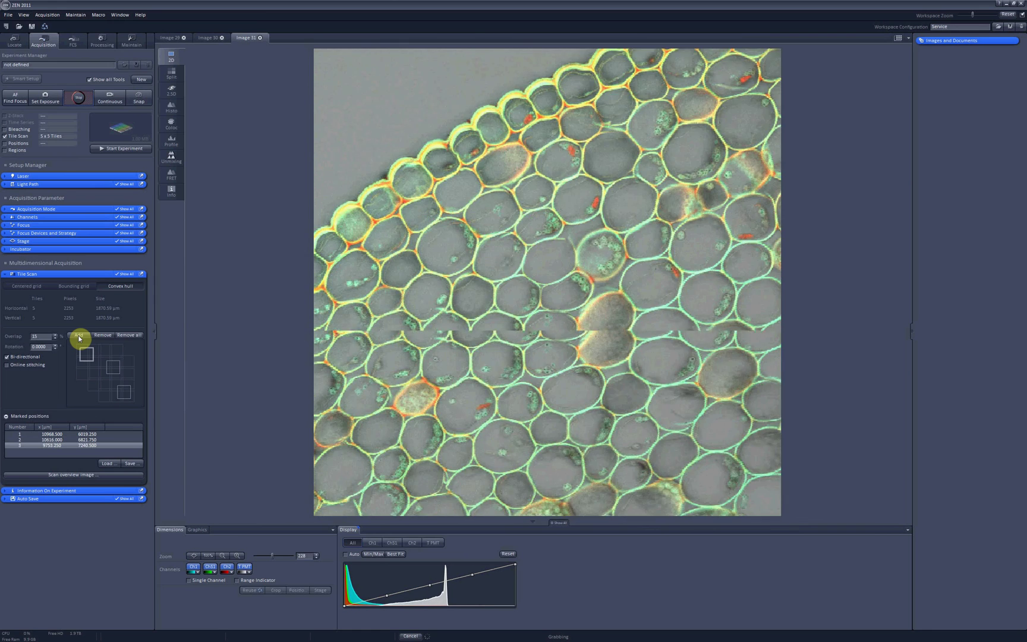
click(79, 336)
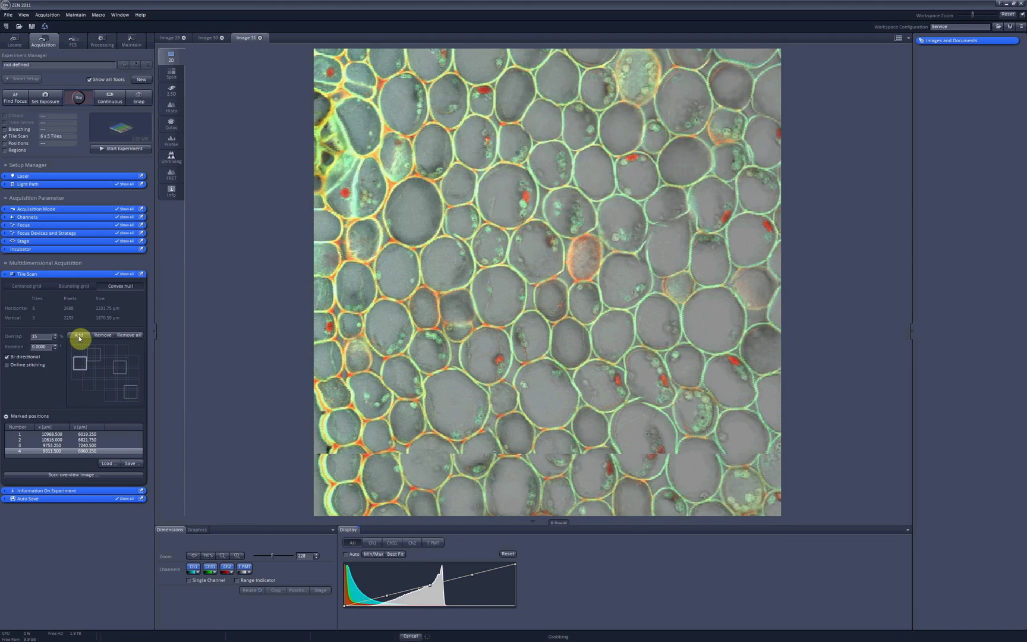
click(79, 337)
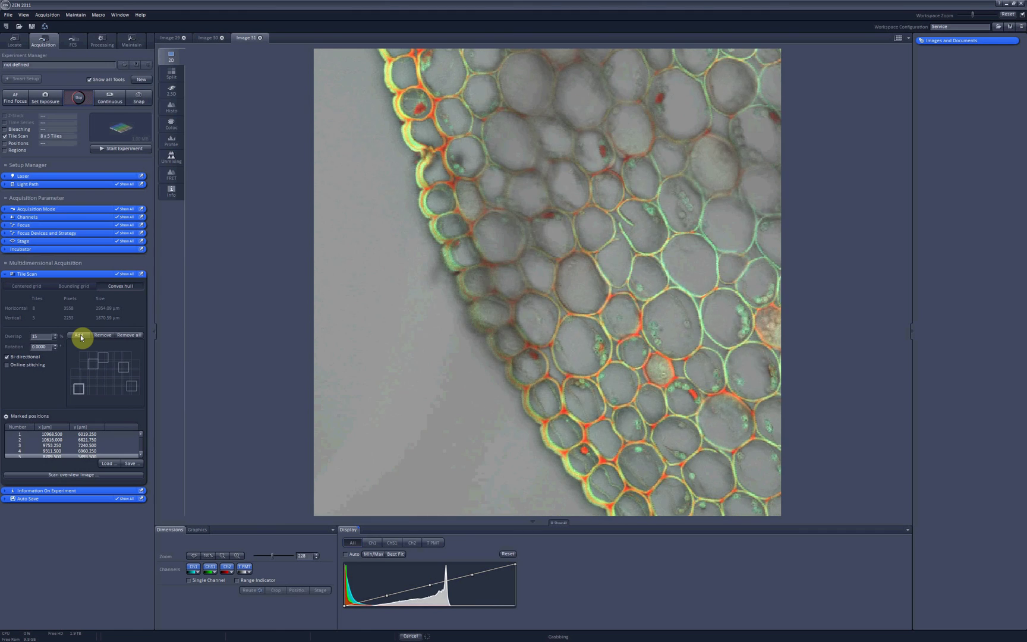
click(79, 336)
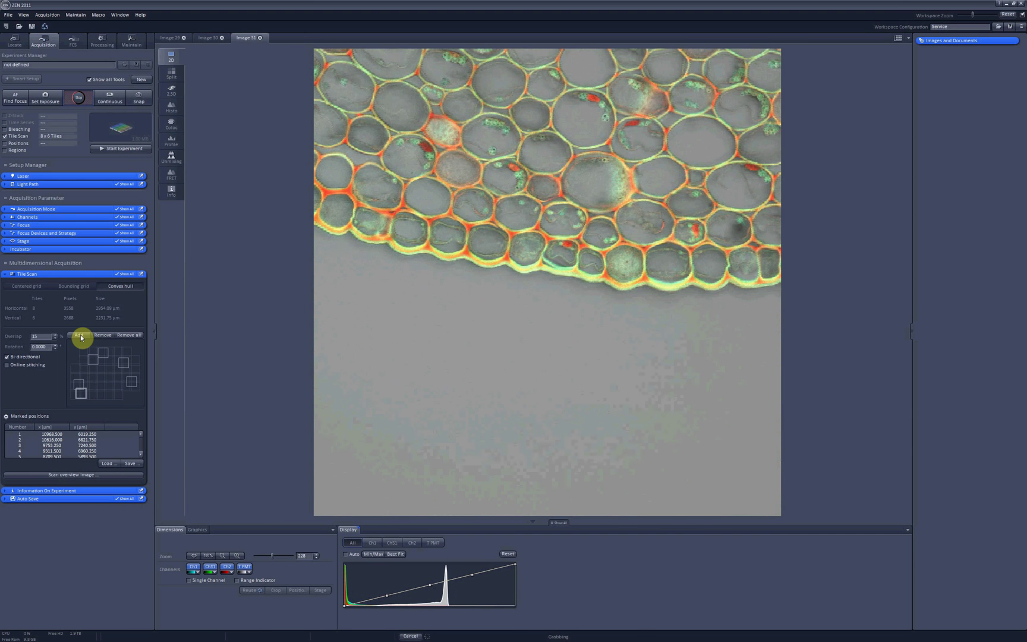
click(79, 335)
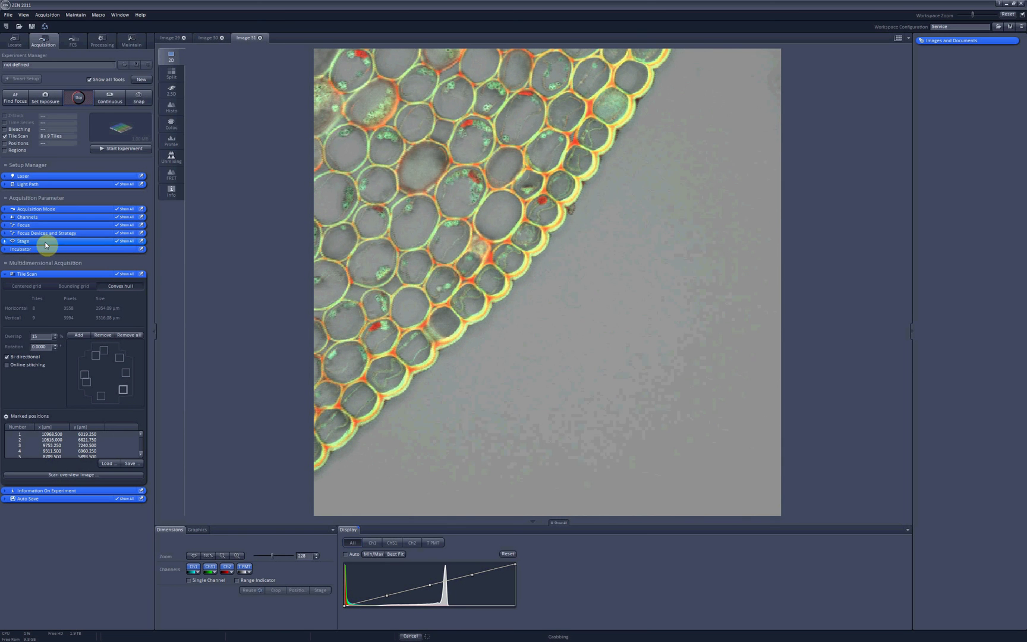
Stop live view, acquire the convex-hull scan as Image 31, and compare it with Images 29 and 30.
click(76, 99)
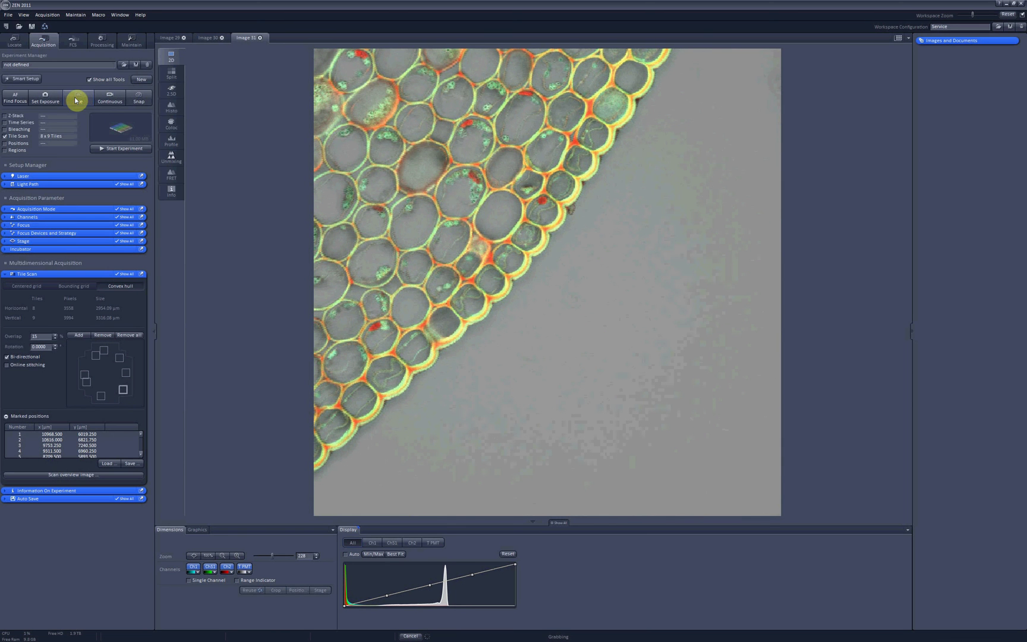
click(117, 150)
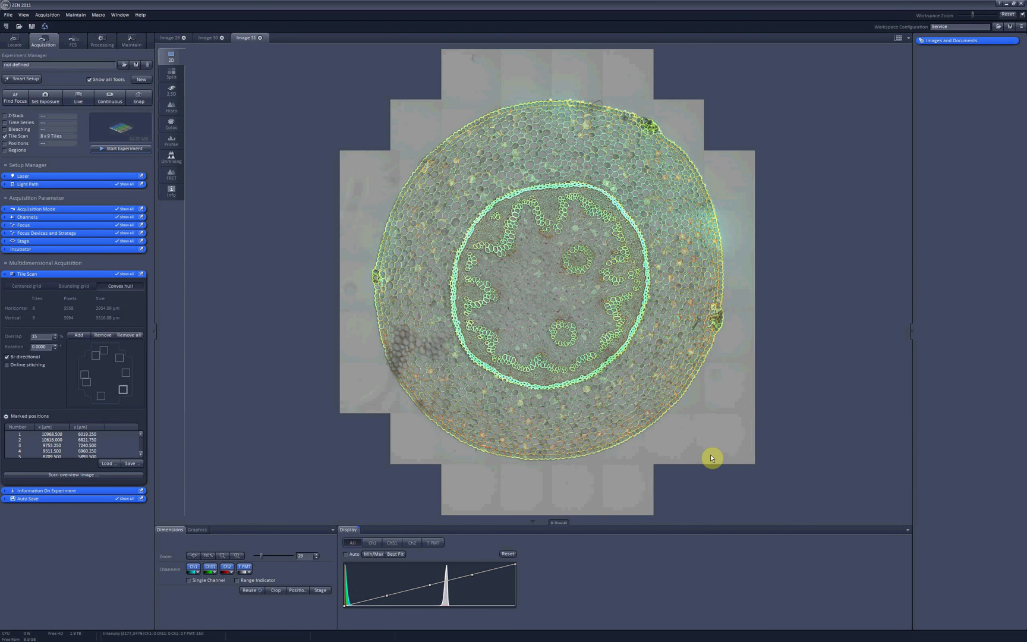
click(207, 38)
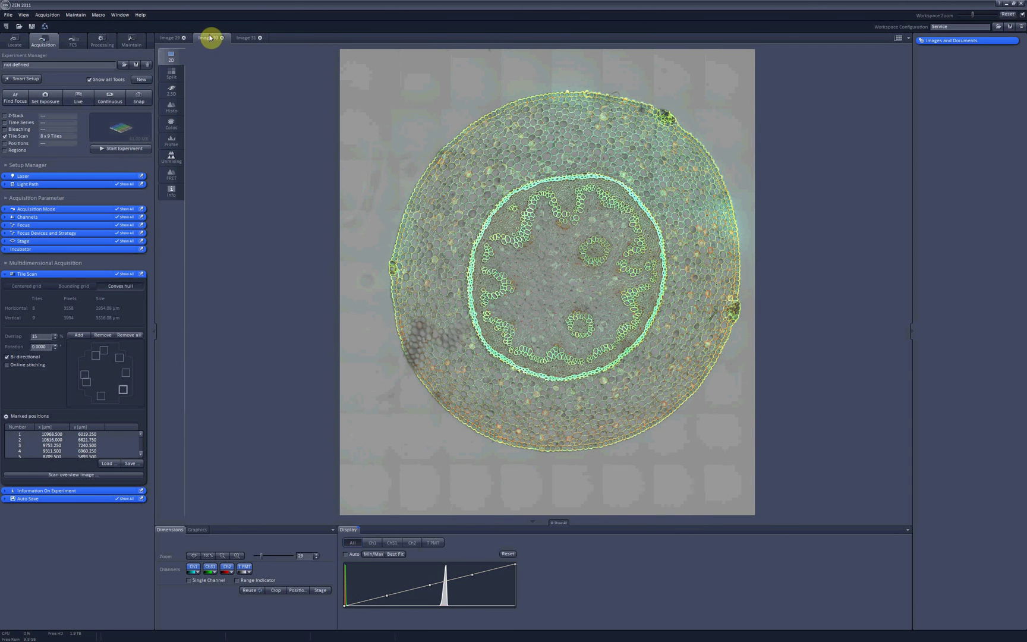
click(167, 37)
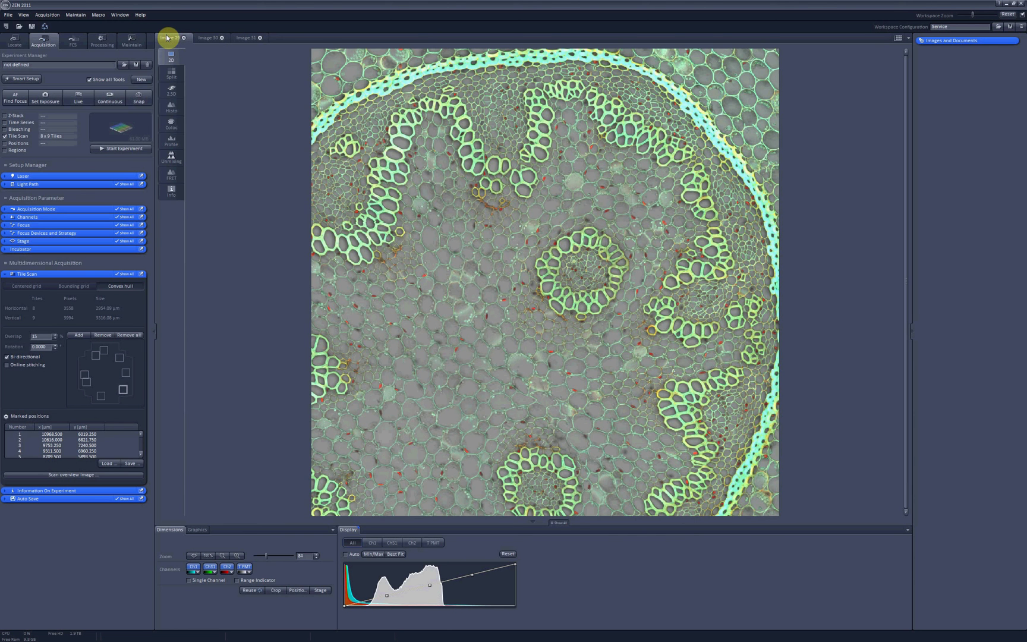
click(209, 40)
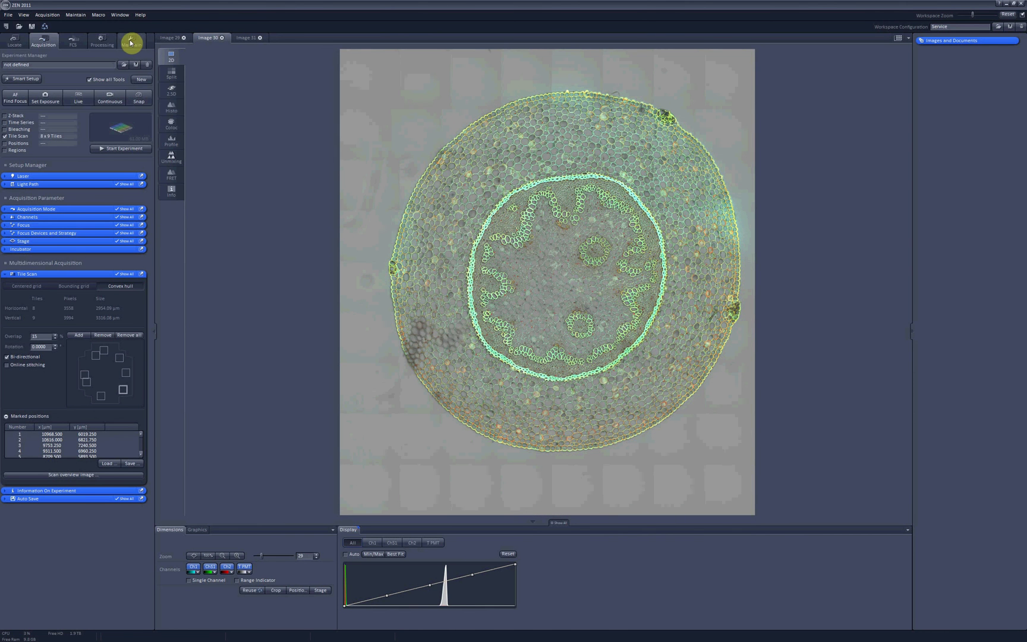
Stitch Image 30 using the Processing Stitch method to create Image 30_Stitch.
click(102, 42)
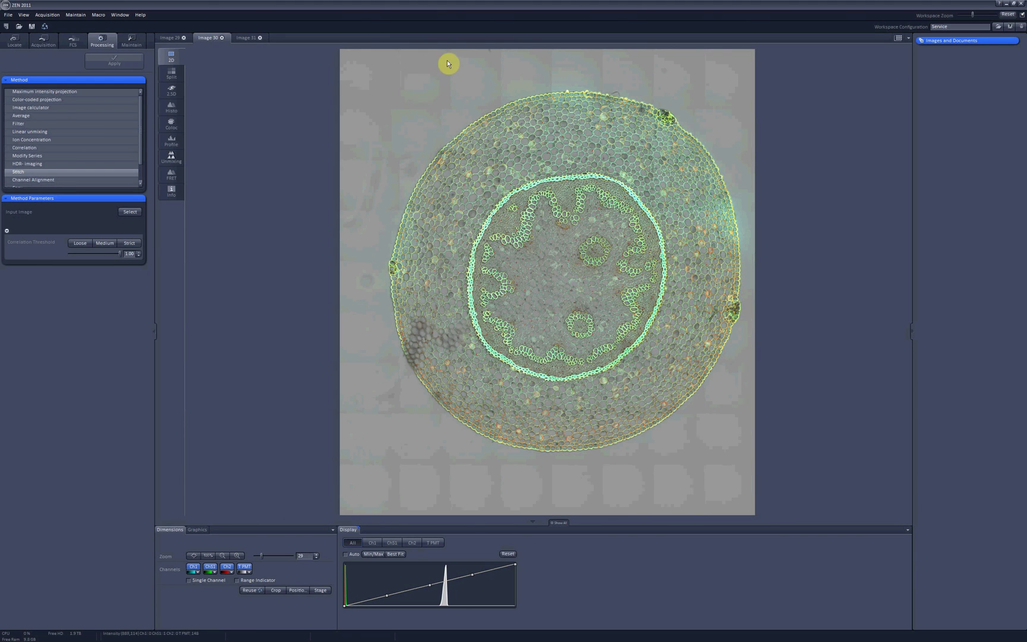
click(130, 213)
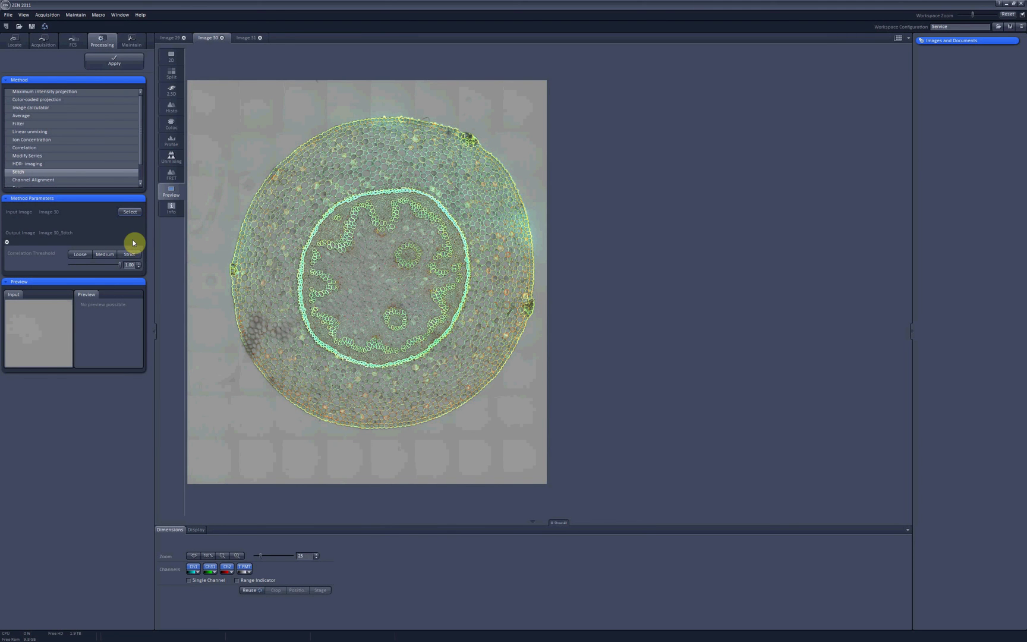
click(117, 60)
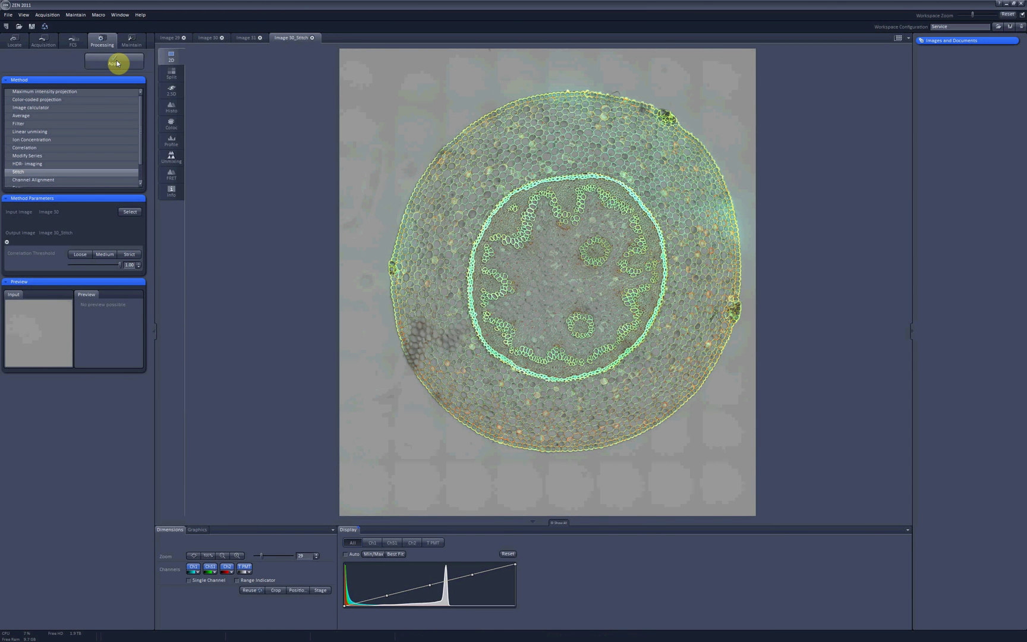
Compare Image 30 with Image 30_Stitch, hiding the red, green and cyan channels to leave transmitted light.
click(200, 39)
click(292, 38)
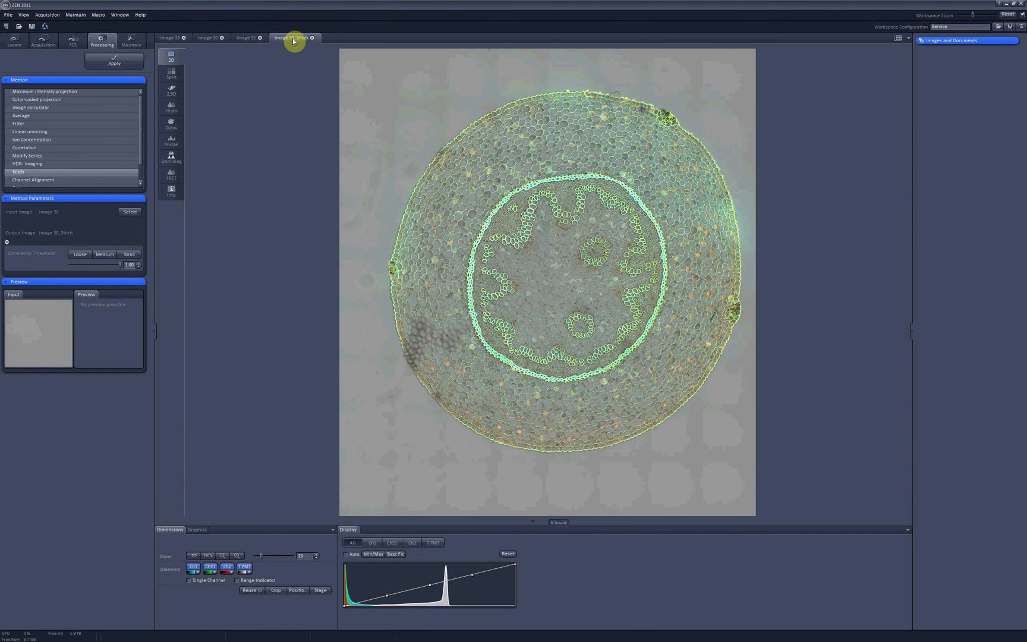
click(226, 566)
click(210, 566)
click(193, 567)
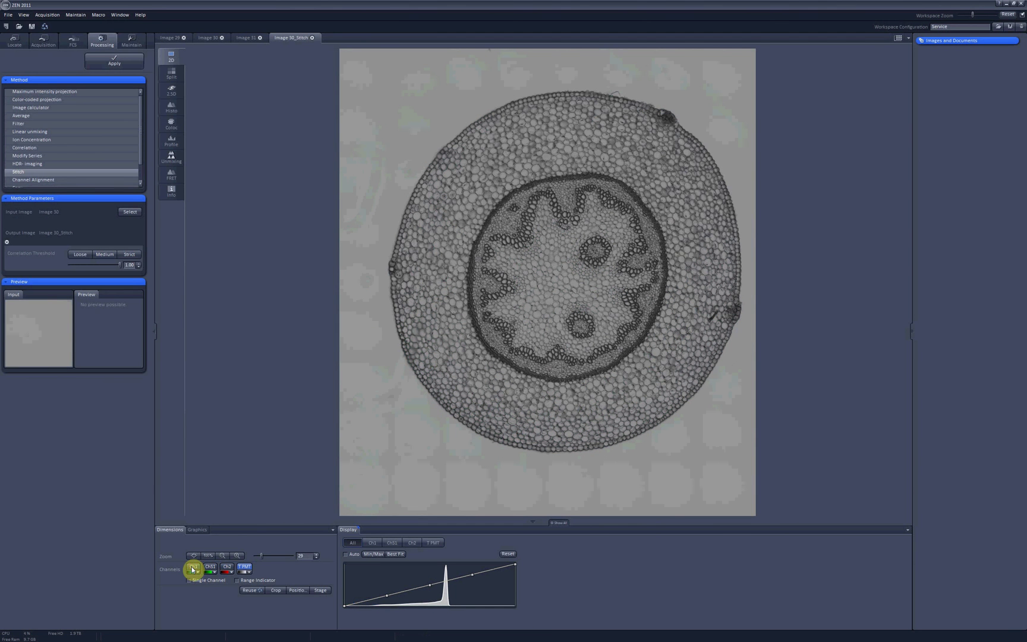
click(585, 321)
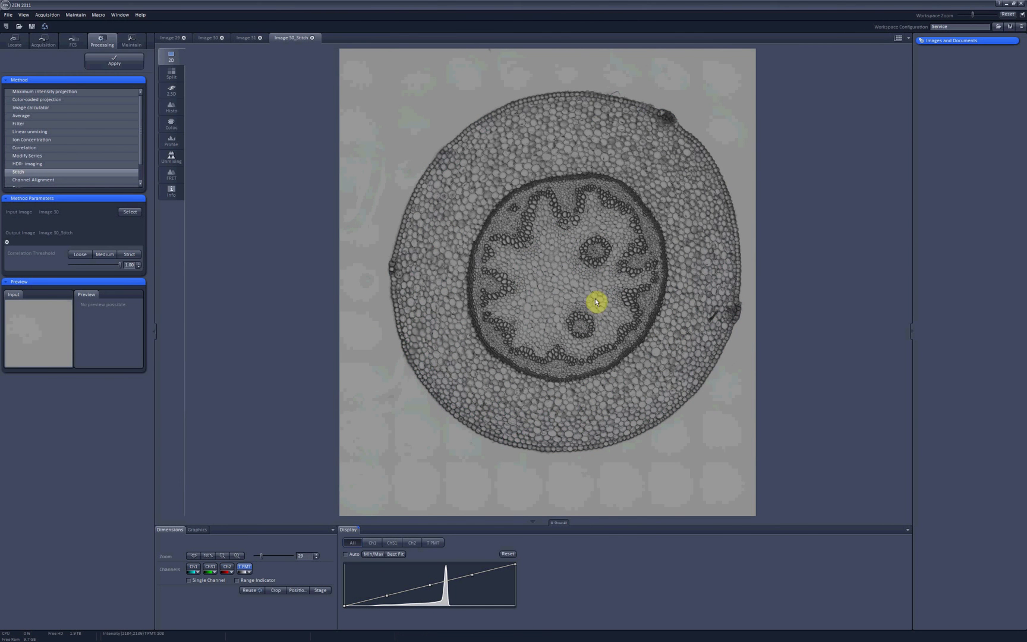
Zoom in on the stitched stem, then fit the whole stem back into view.
click(238, 555)
click(239, 556)
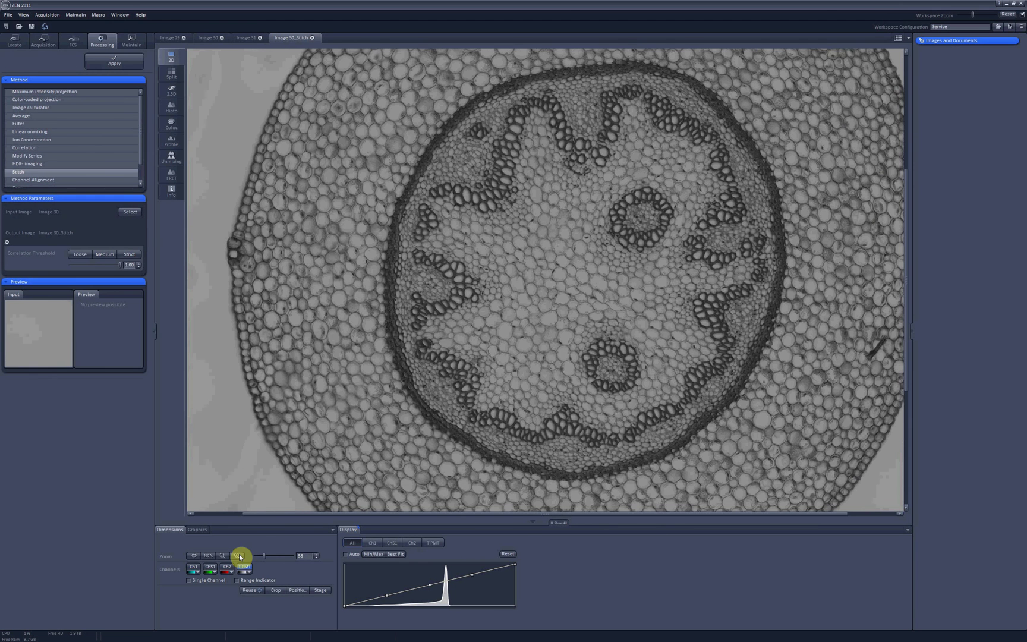
drag(264, 557, 261, 556)
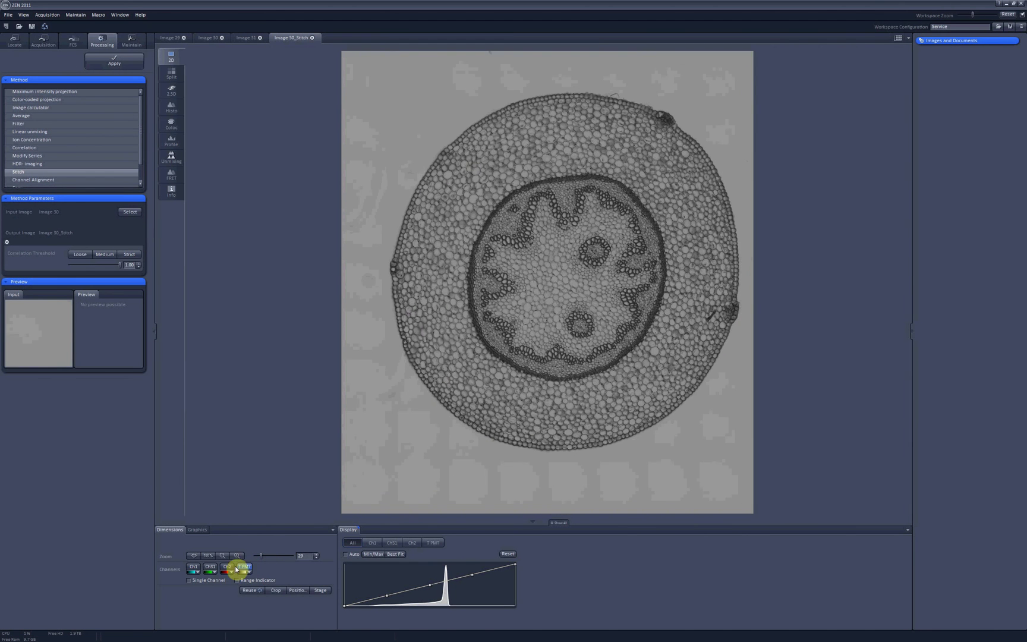
Cycle the channels until only cyan shows, then switch to Image 31.
click(227, 567)
click(244, 567)
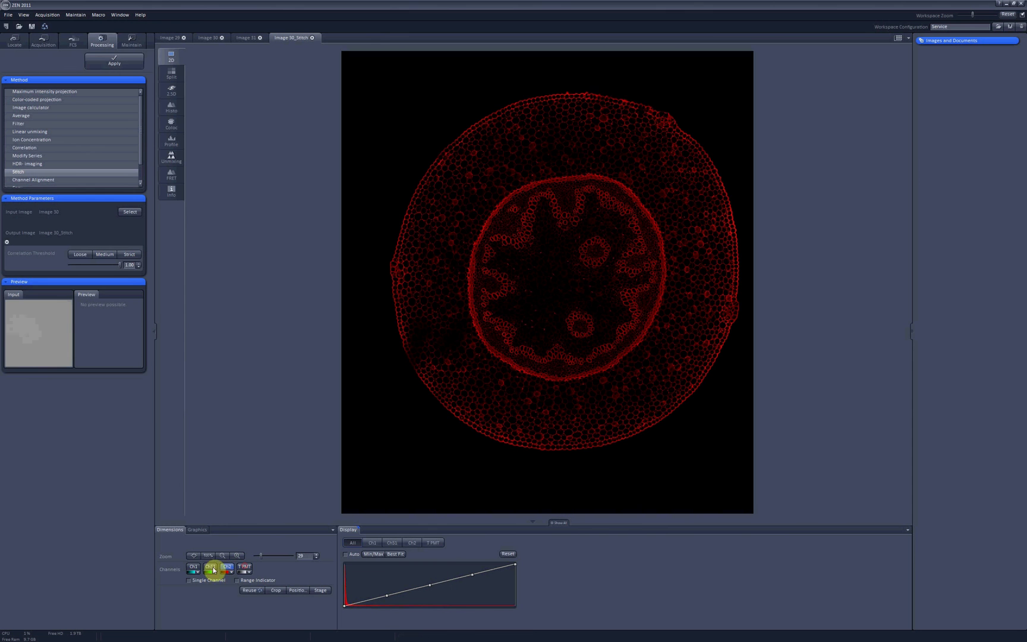
click(210, 567)
click(228, 568)
click(194, 567)
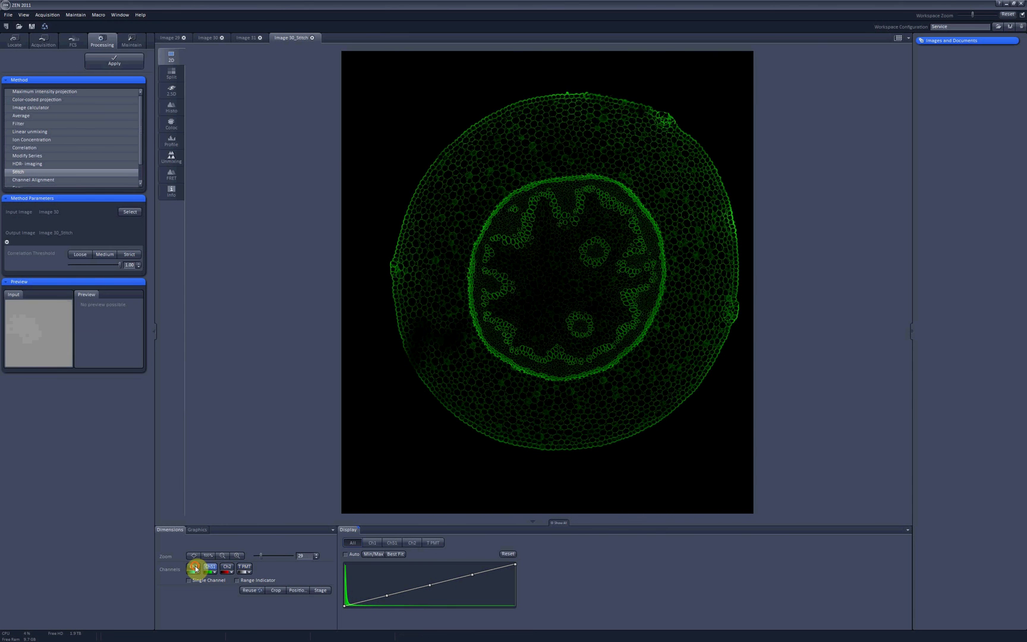
click(211, 567)
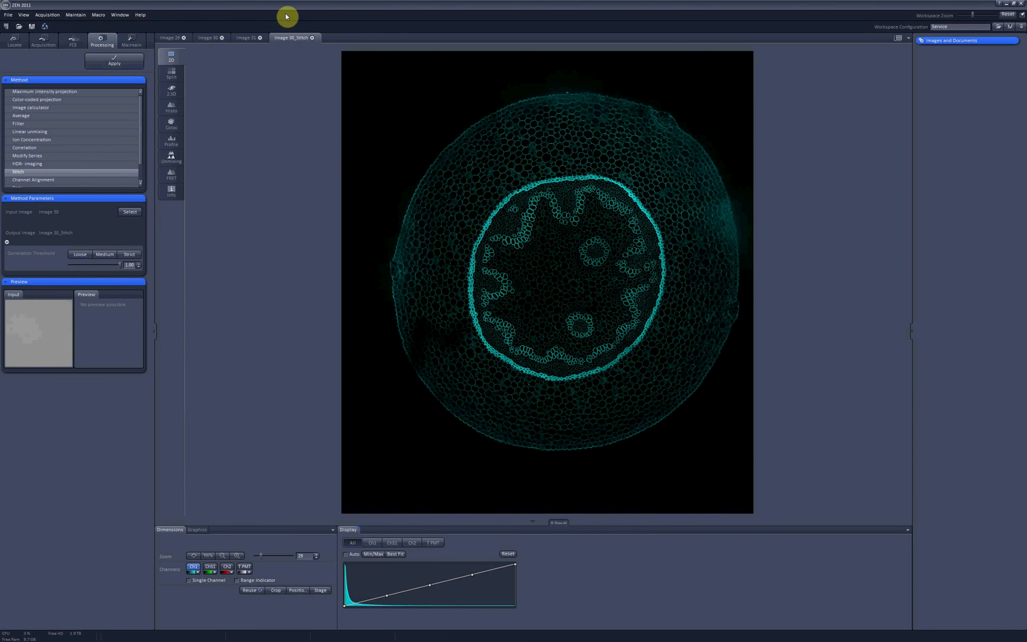
click(246, 40)
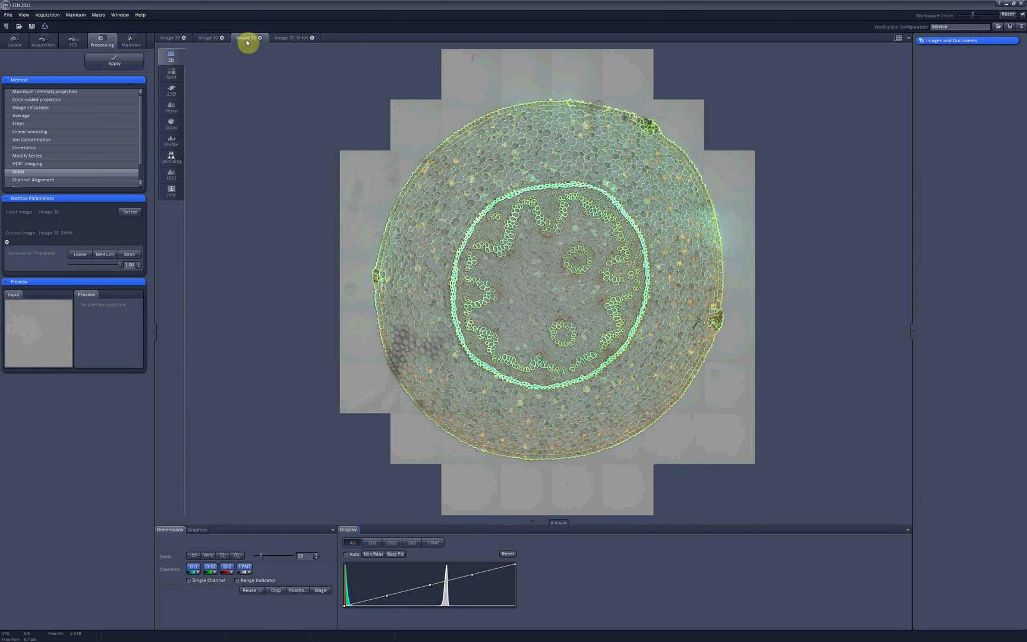
Stitch Image 31 into Image 31_Stitch, then hide T PMT and toggle the red, green and cyan channels.
click(130, 212)
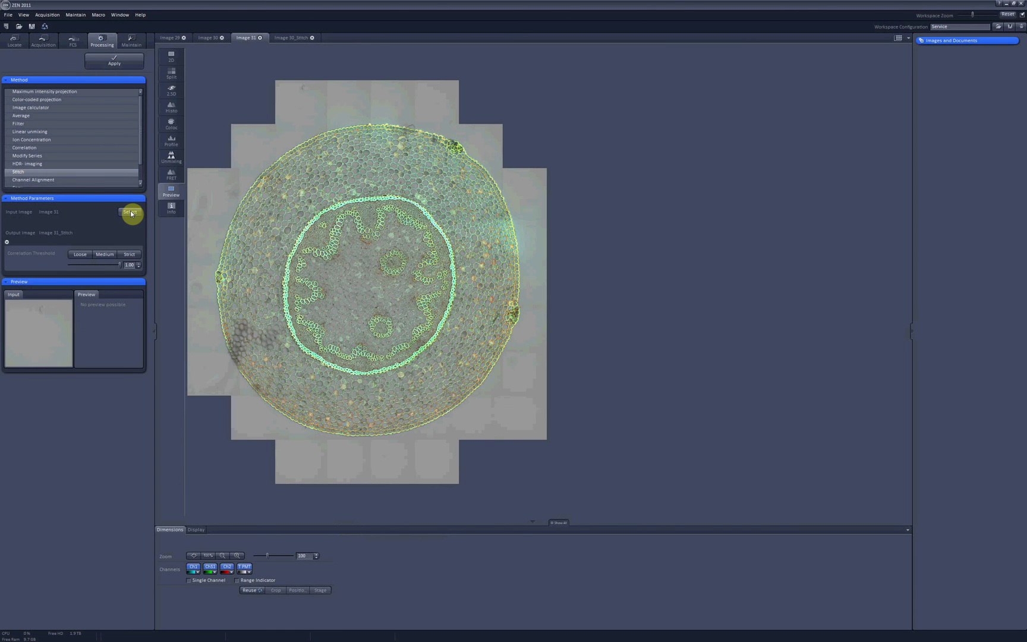
click(110, 62)
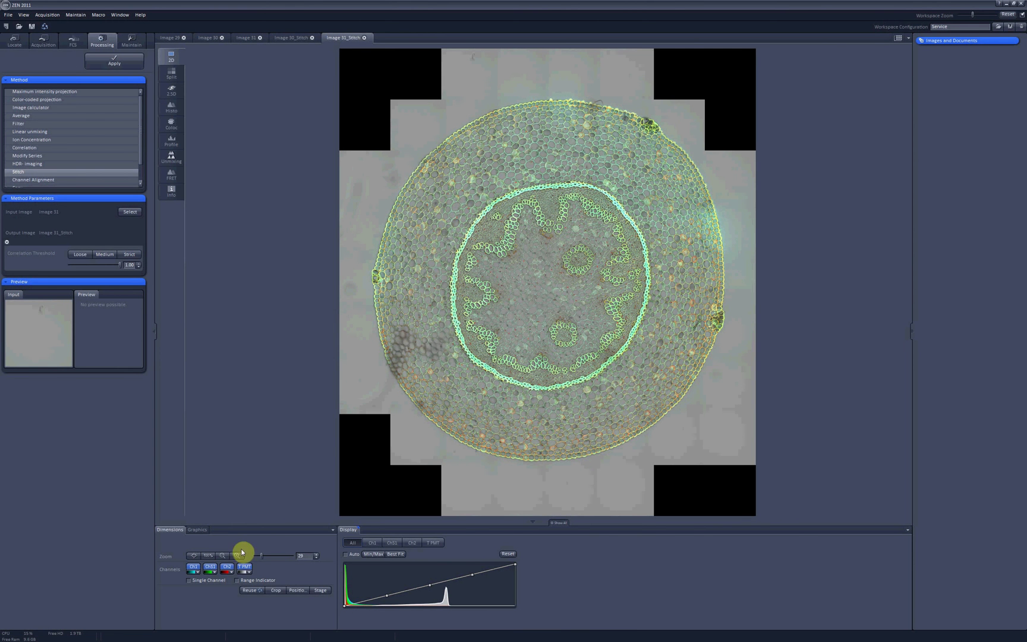
click(244, 568)
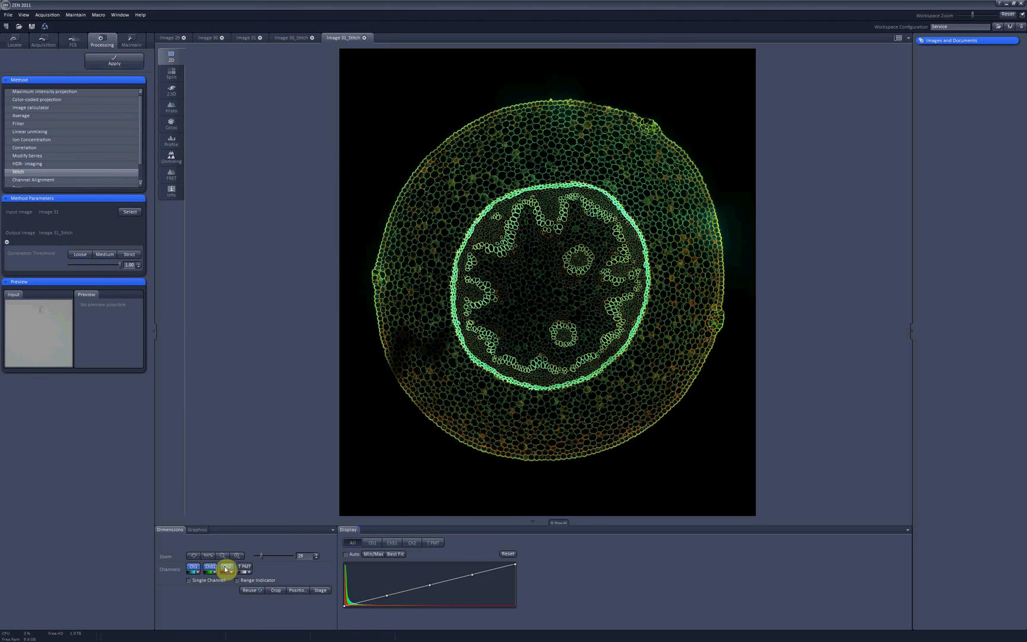
click(226, 569)
click(210, 569)
click(193, 568)
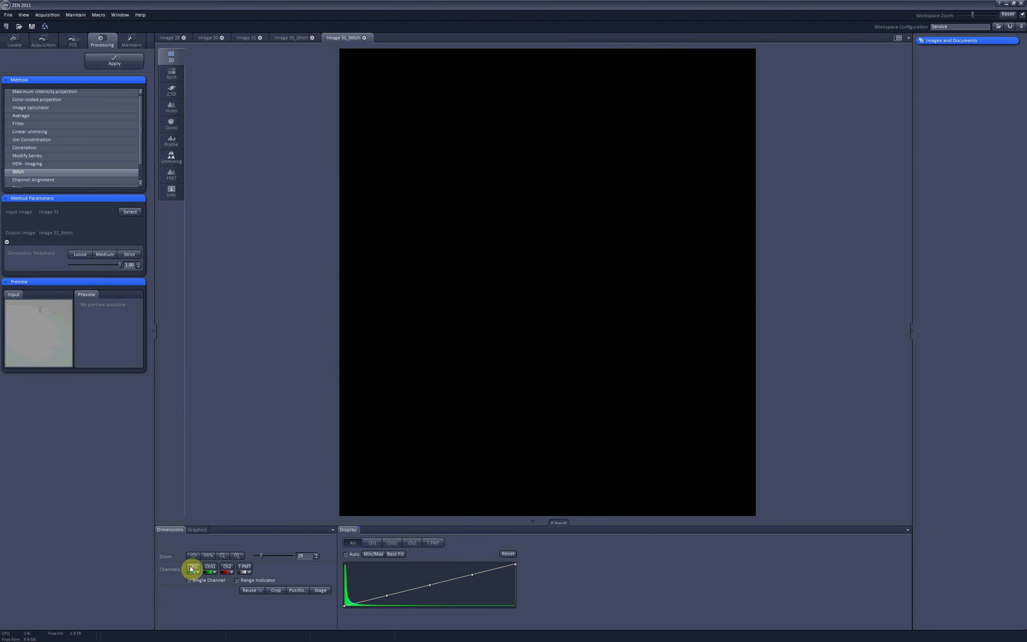